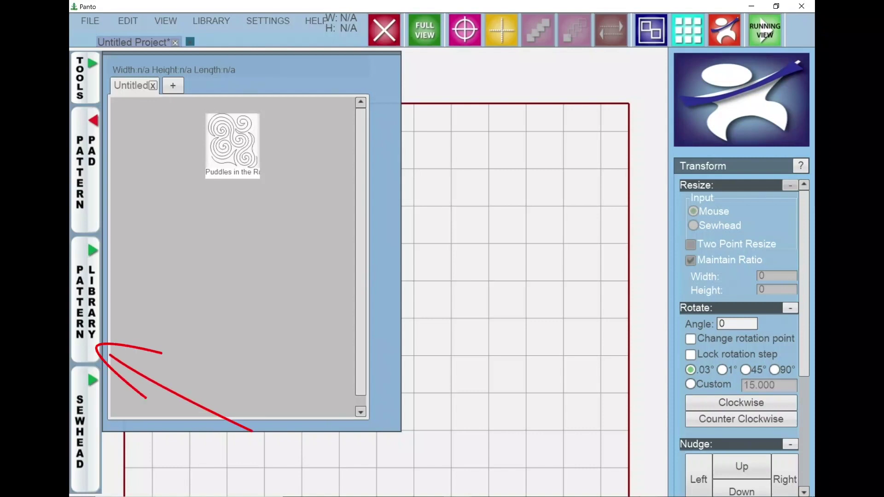
Place the Puddles pattern in the quilt area's upper-left corner and enlarge it proportionally to about 10.86 by 11.94 in
mouse_move(233, 143)
mouse_down()
mouse_move(313, 186)
mouse_move(481, 190)
mouse_up()
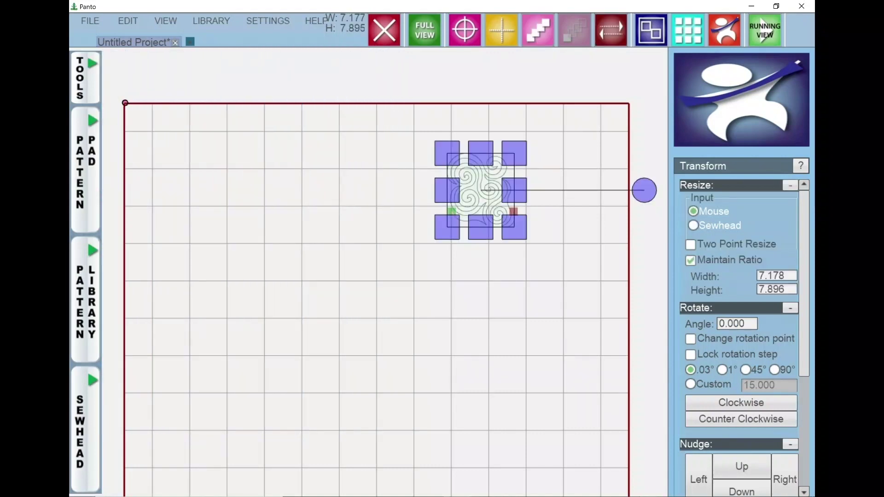
drag(481, 190, 157, 143)
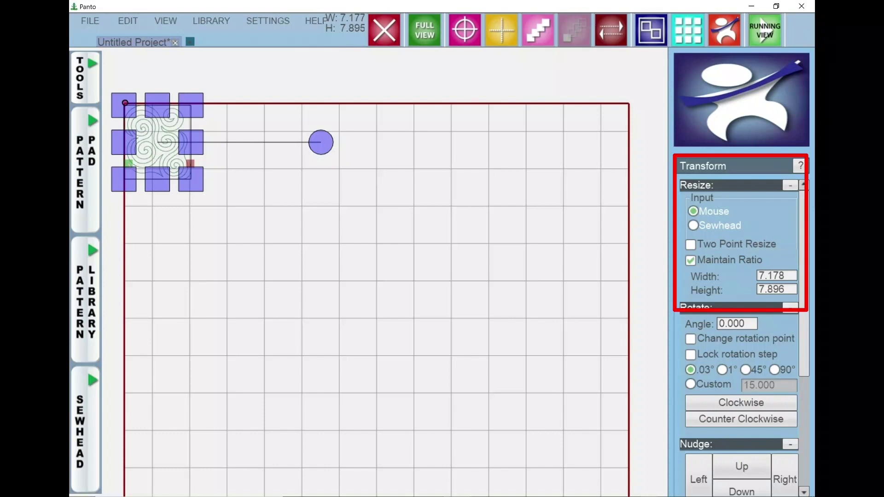
click(776, 289)
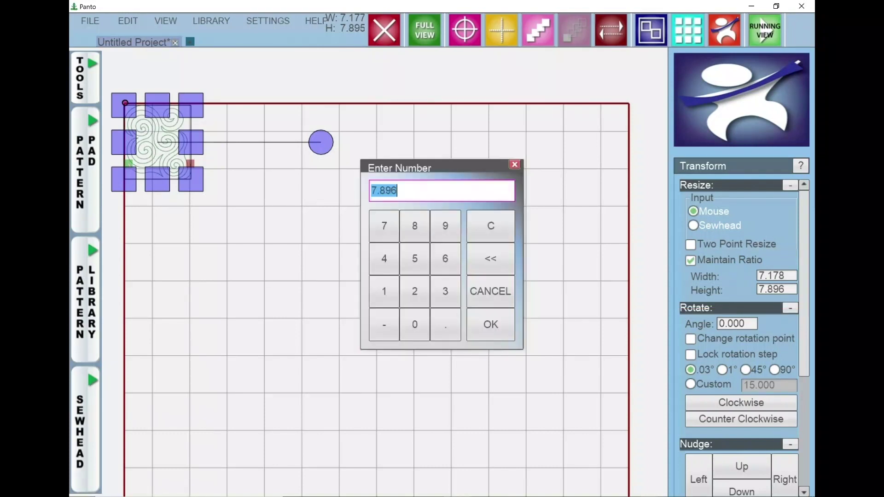
key(Escape)
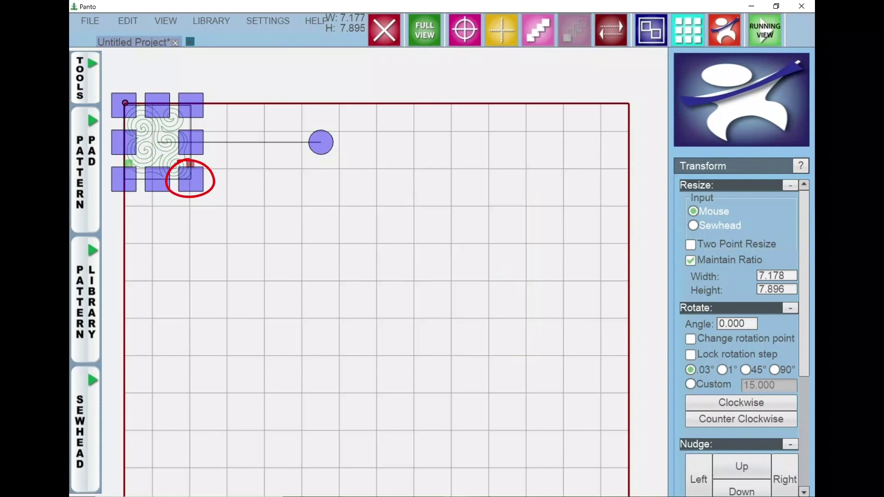
mouse_move(190, 179)
mouse_down()
mouse_move(233, 225)
mouse_move(226, 217)
mouse_up()
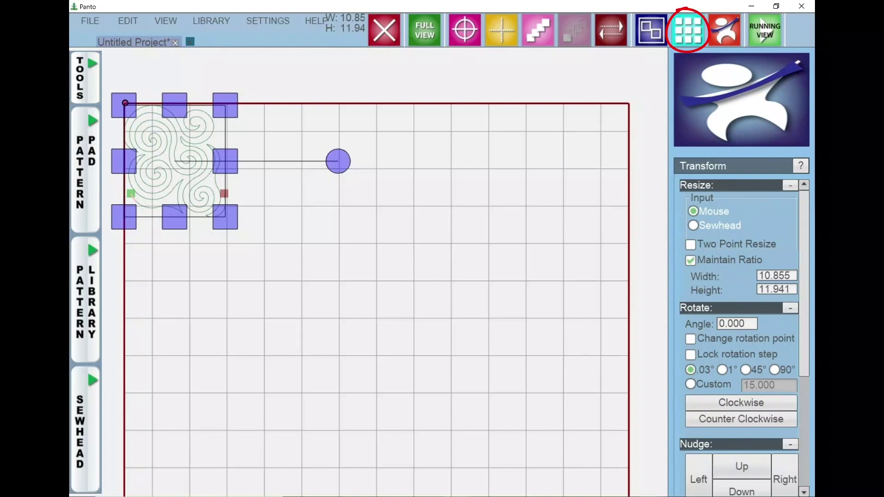
Set the row gap to 0 in the Multiply settings for the pattern
click(687, 30)
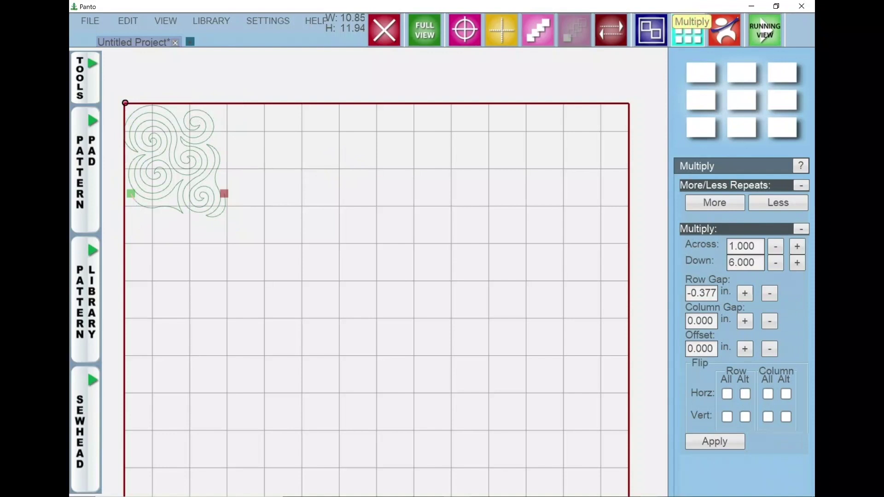
click(701, 292)
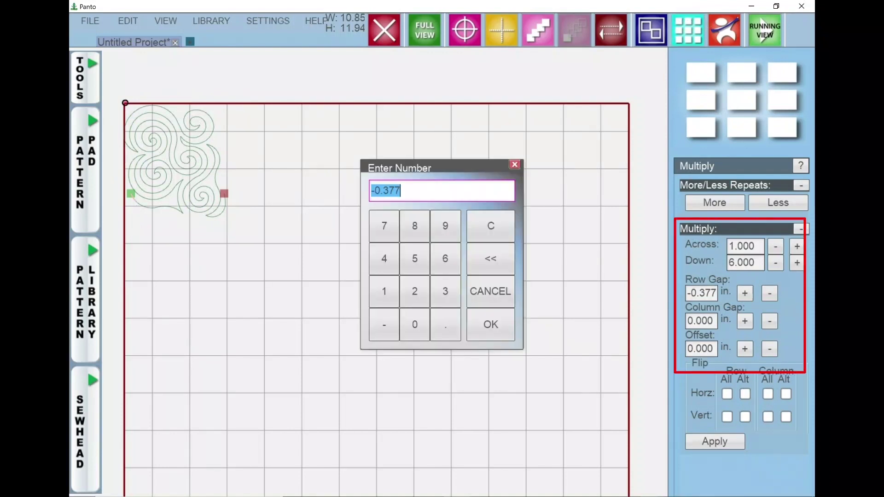
click(415, 324)
click(490, 325)
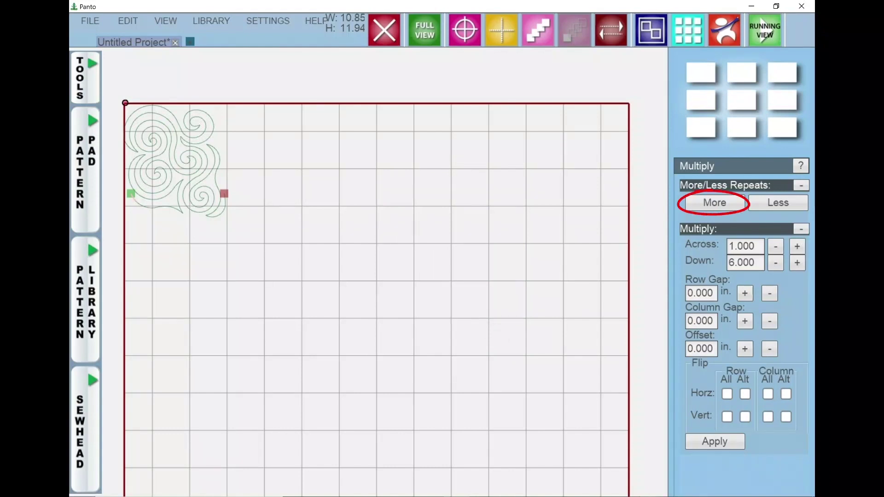
Add repeats of the pattern across the first row until it extends past the quilt area's right edge
click(713, 202)
click(714, 203)
click(714, 203)
click(713, 203)
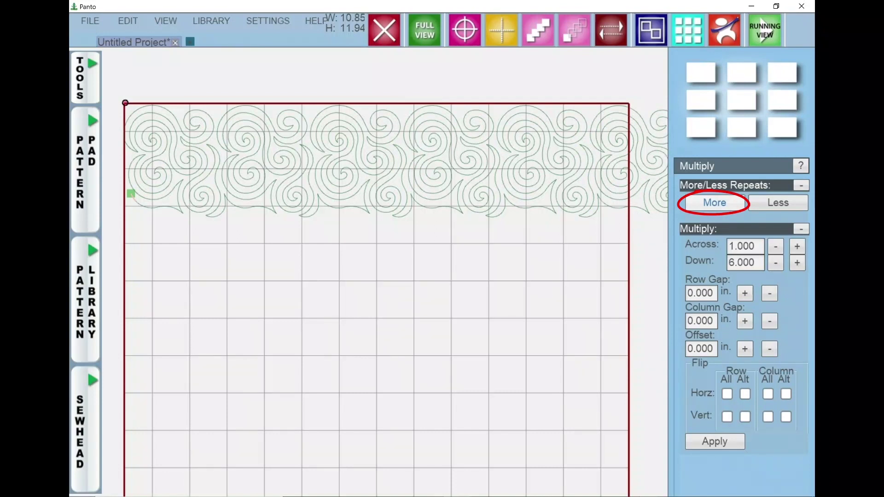
click(777, 203)
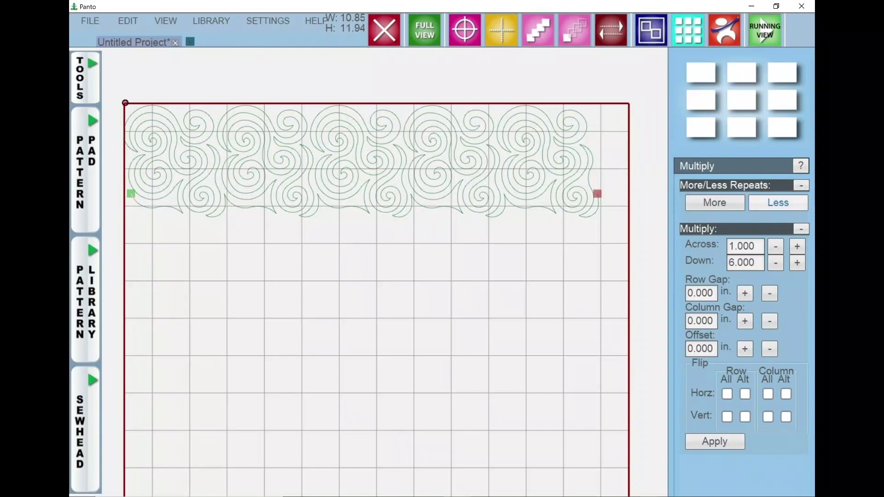
click(714, 202)
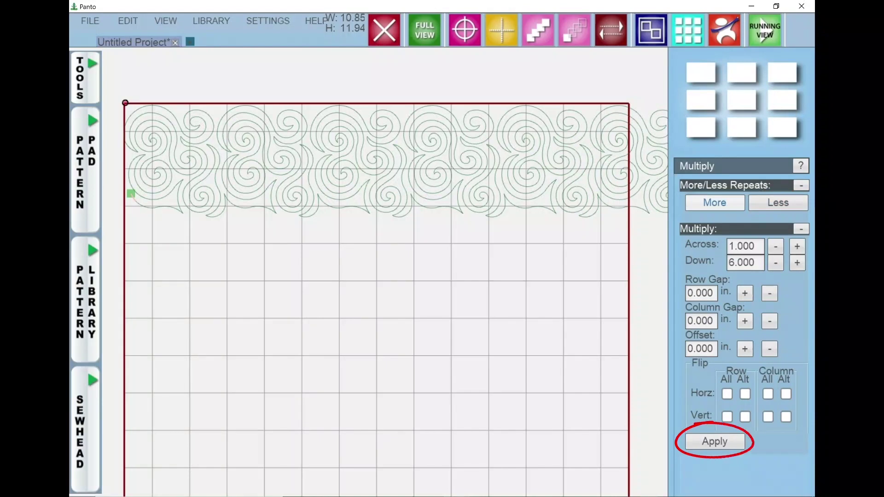
Multiply the row down the quilt area and set the number of rows down to 5
click(715, 441)
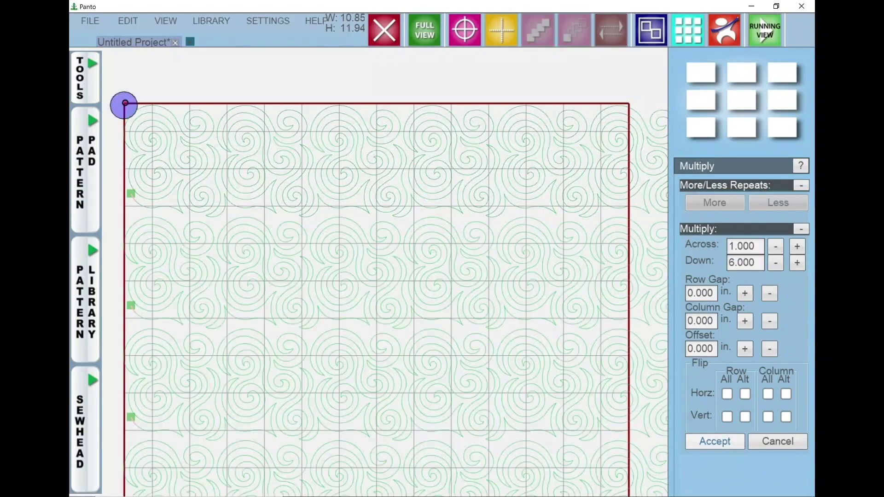
drag(450, 341, 440, 256)
scroll(441, 256, down, 5)
scroll(440, 257, up, 1)
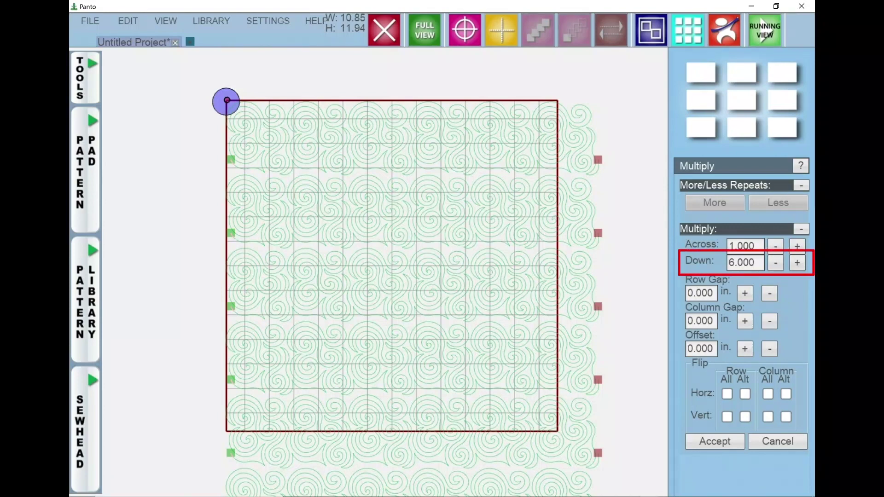
click(776, 263)
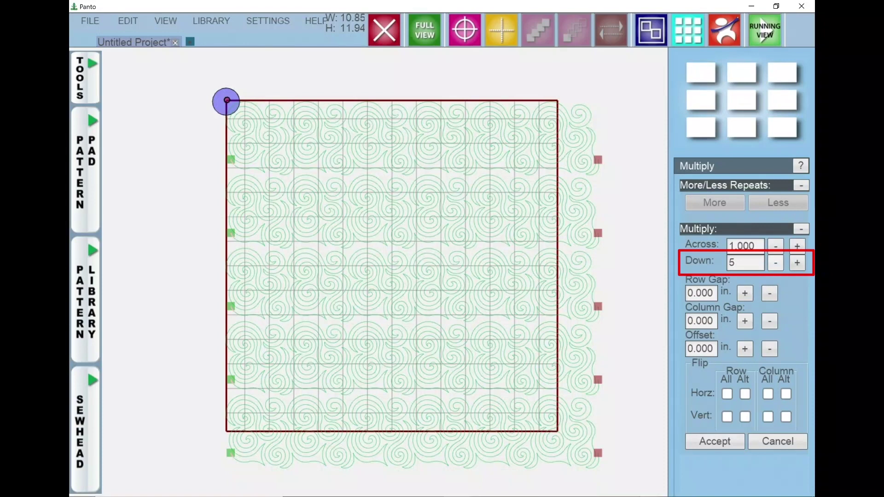
click(775, 263)
click(797, 262)
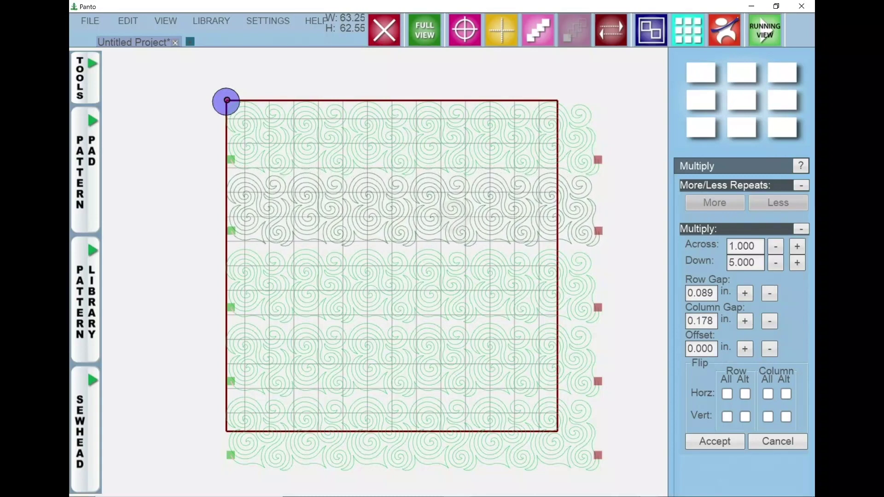
Move the second row closer to the first for a row gap of about -0.533 in and accept the layout
drag(454, 212, 452, 214)
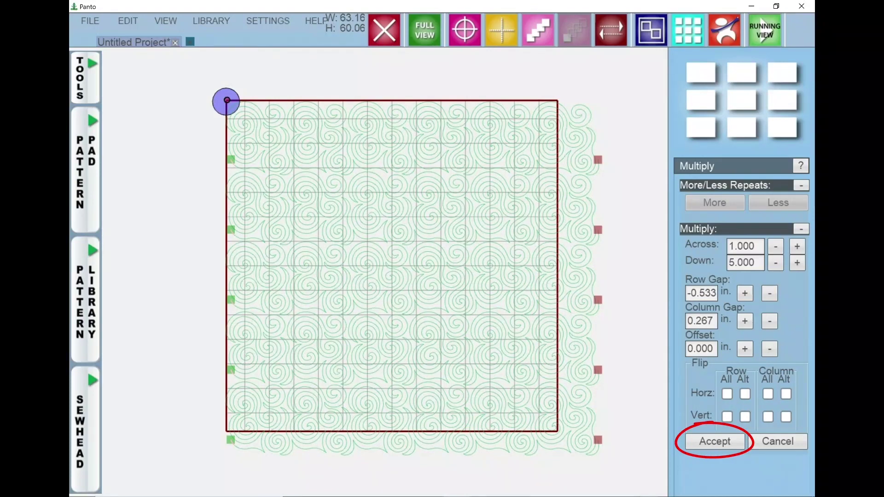
key(Return)
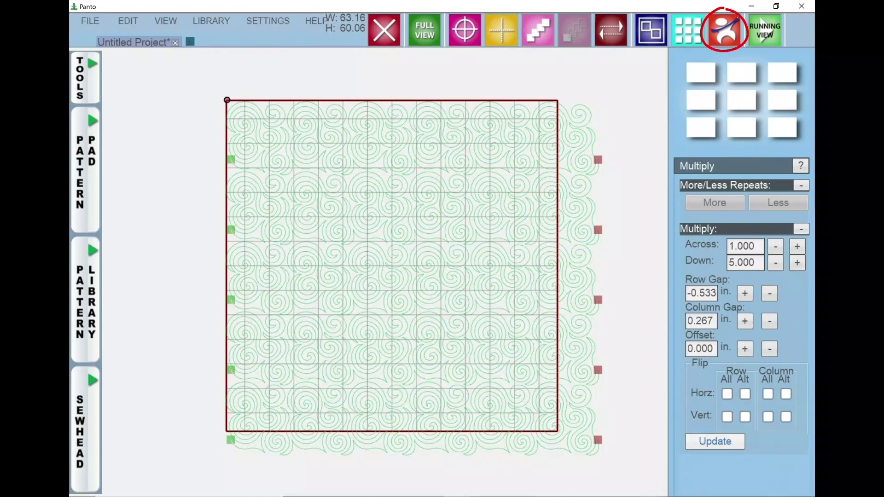
Resize the whole five-row group with Transform to fit the quilt boundary, about 54.15 by 53.92 in, and deselect it
click(724, 30)
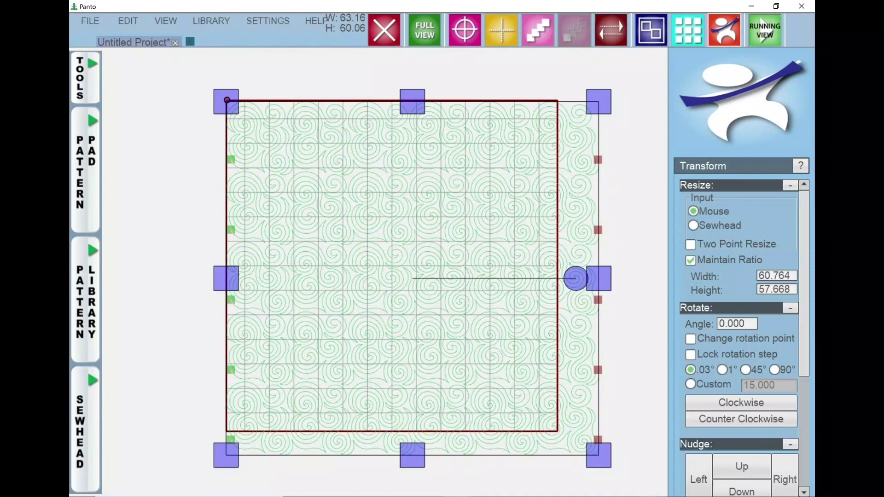
drag(576, 278, 556, 267)
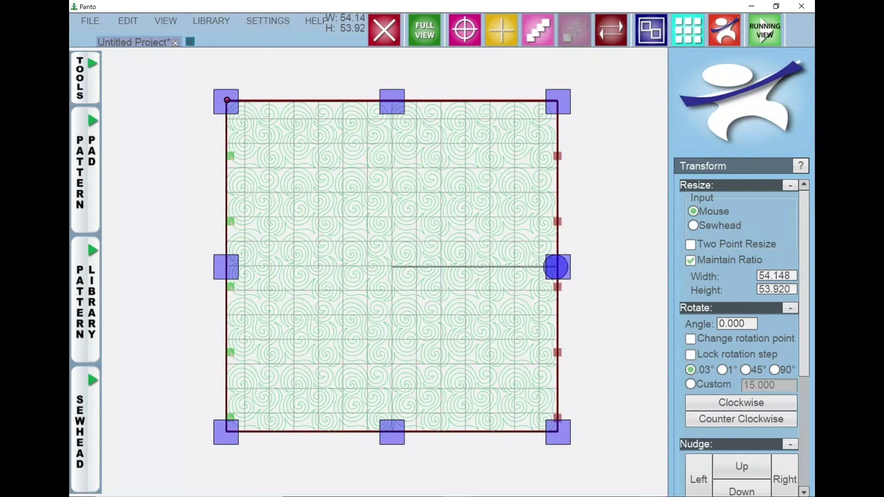
key(Escape)
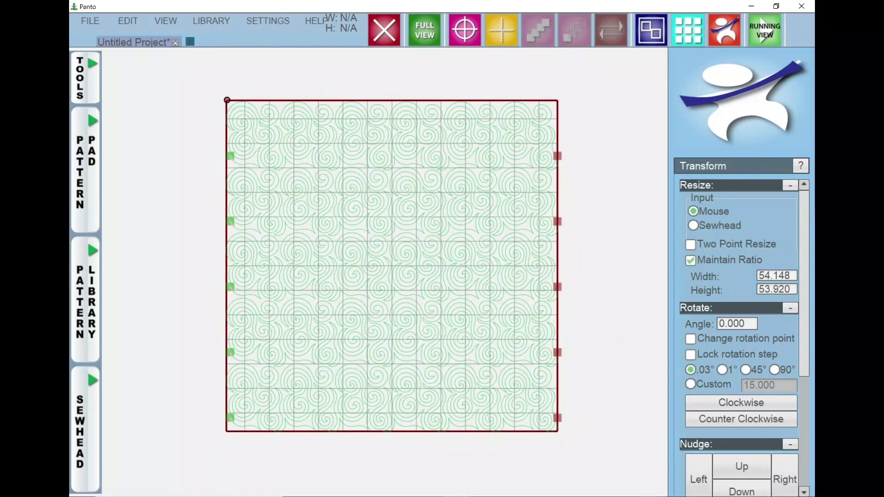
Ungroup the rows and select each one individually from the first down to the fifth
right_click(423, 174)
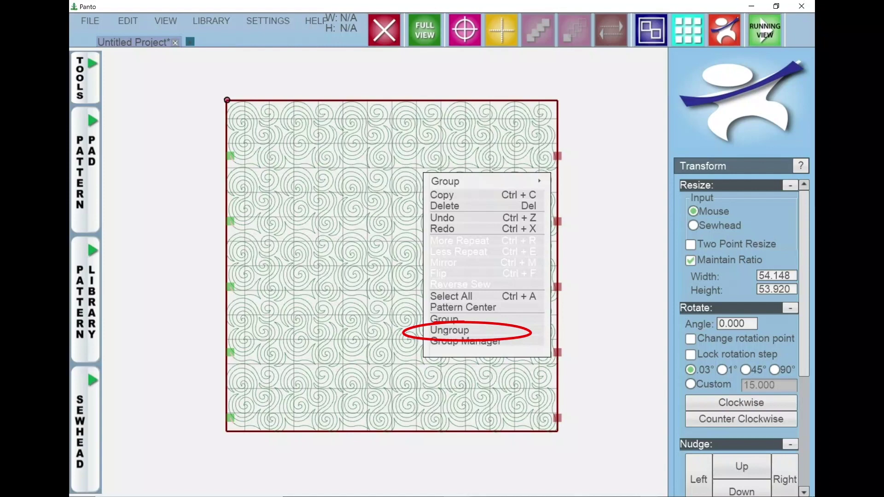
key(Escape)
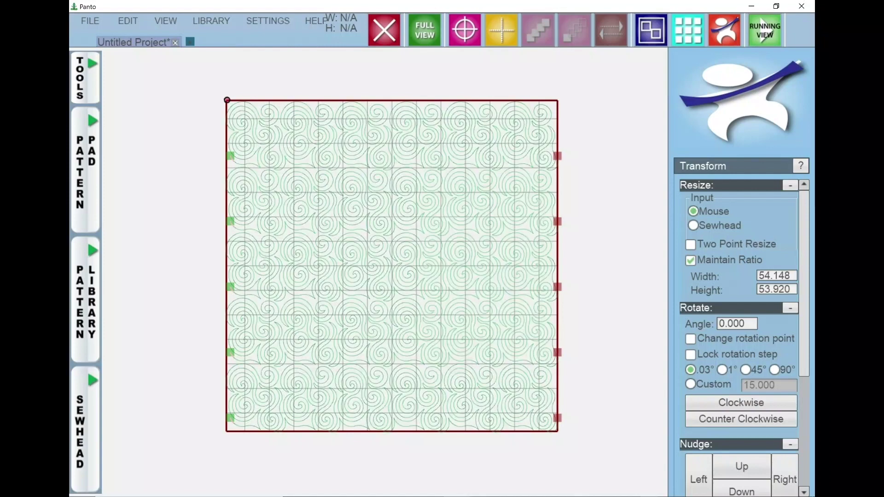
click(392, 135)
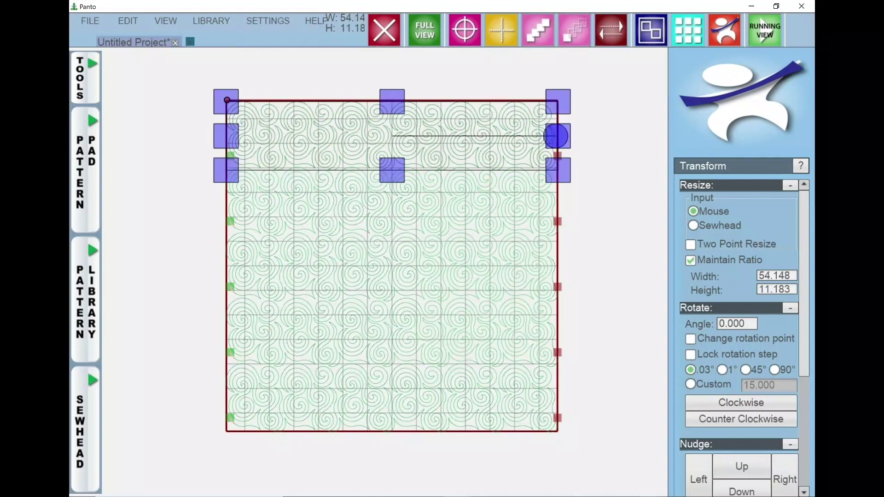
click(392, 201)
click(392, 267)
click(392, 332)
click(392, 398)
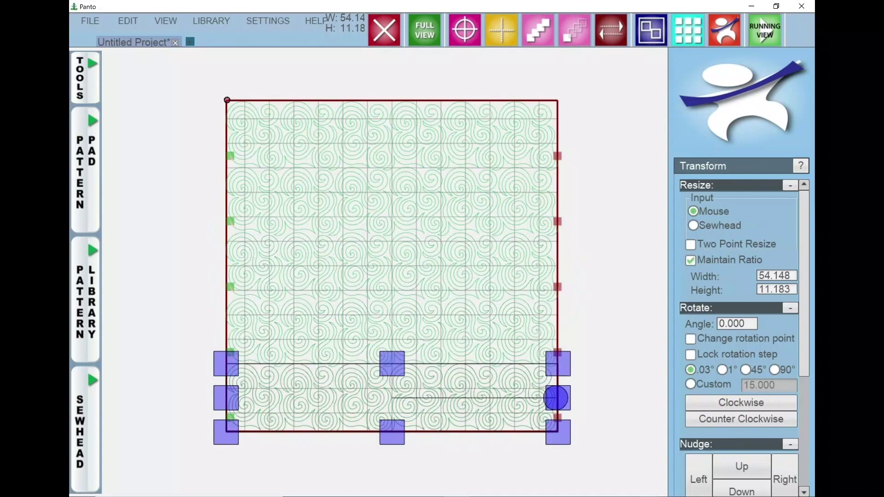
Move the sewhead down to the start point of the first row
key(Tab)
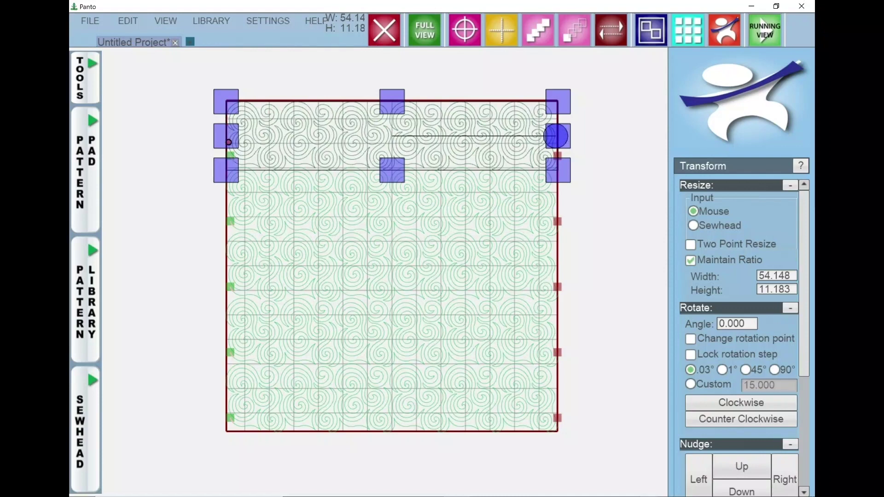
key(Escape)
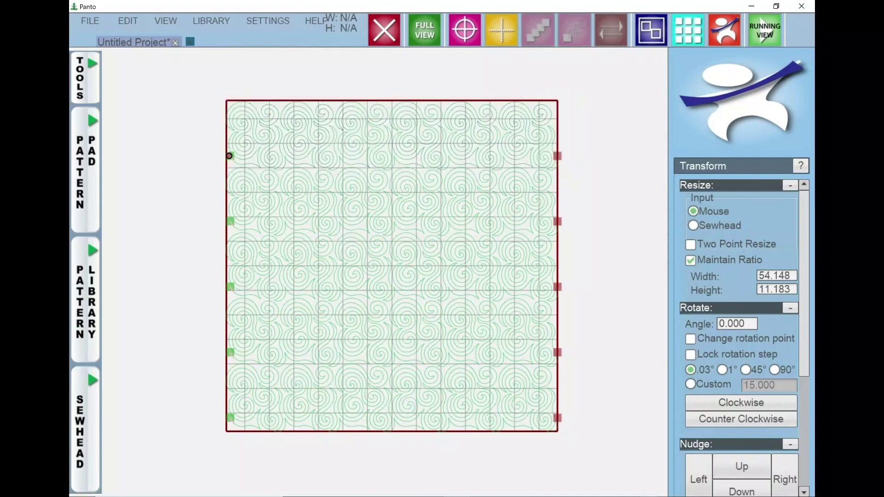
drag(229, 152, 191, 153)
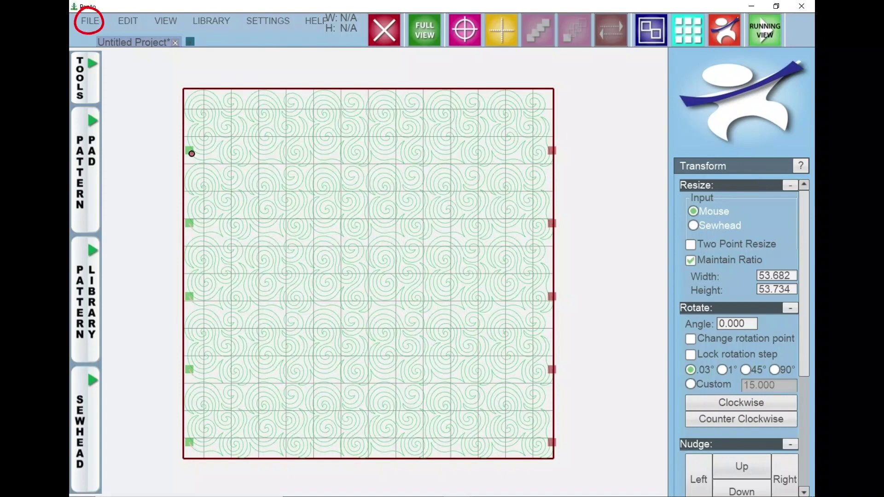
Save the project in the Projects folder as a PantoVision Project named "swirls quilts"
click(90, 21)
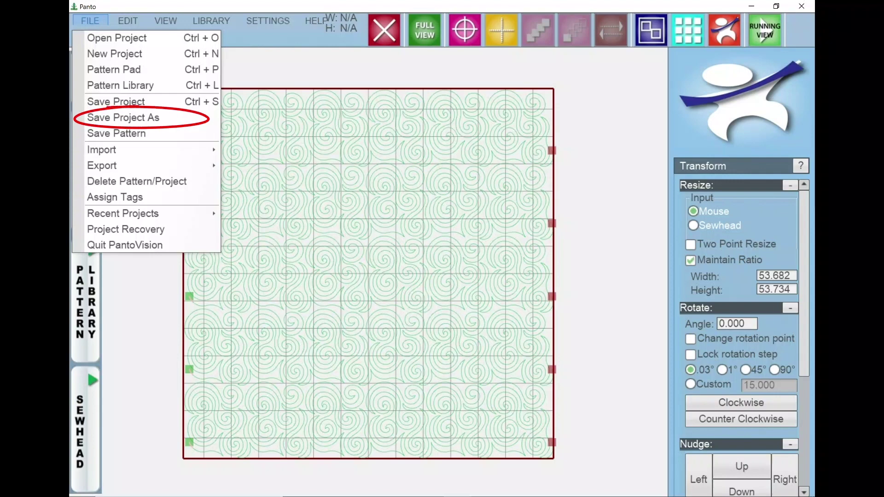
click(123, 118)
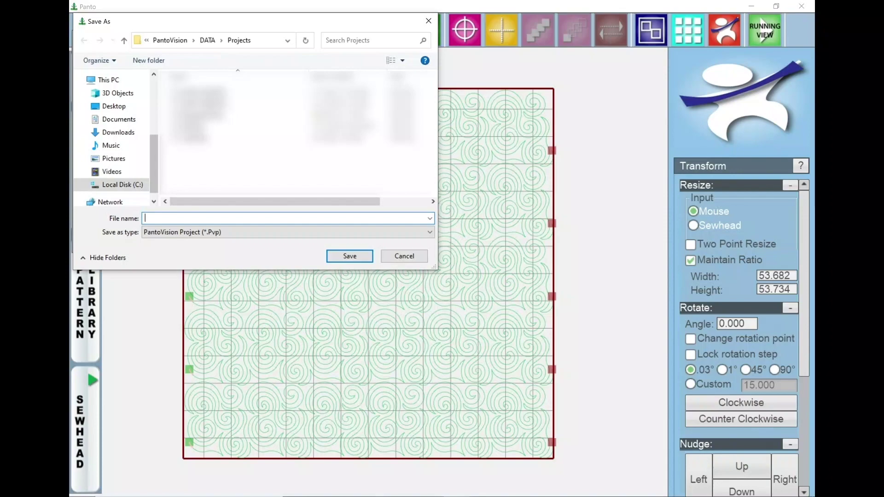
key(super)
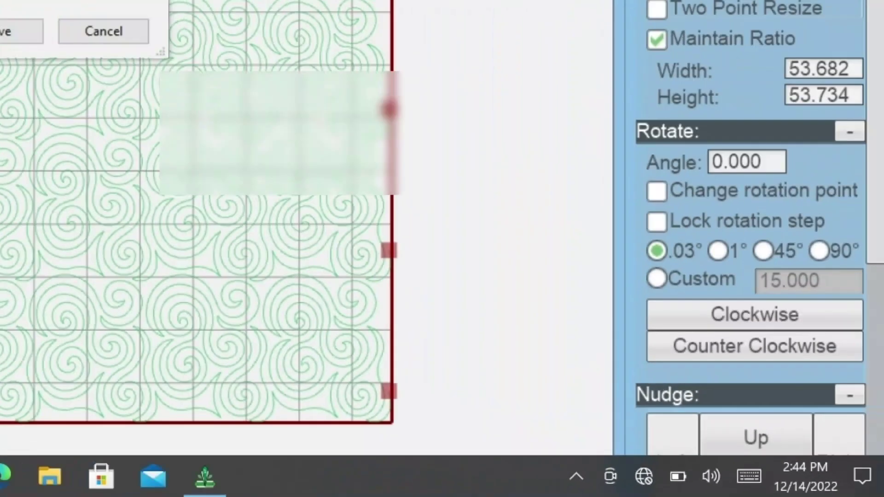
click(799, 429)
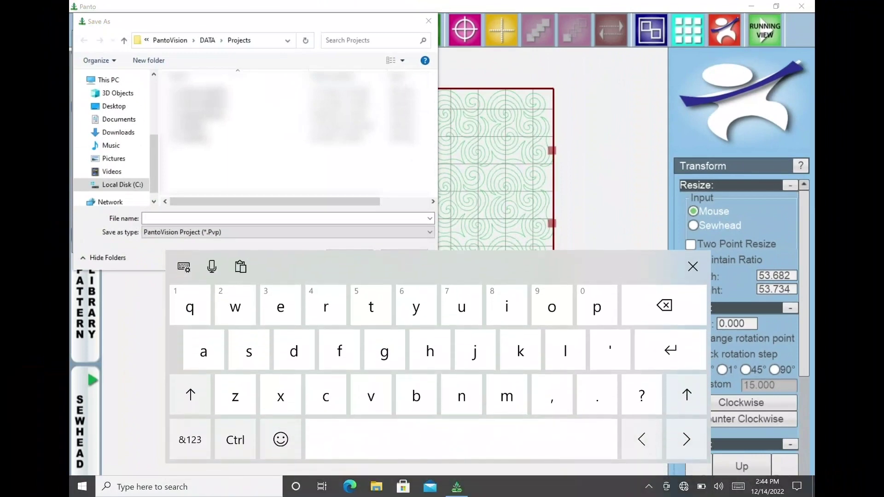
drag(437, 267, 520, 259)
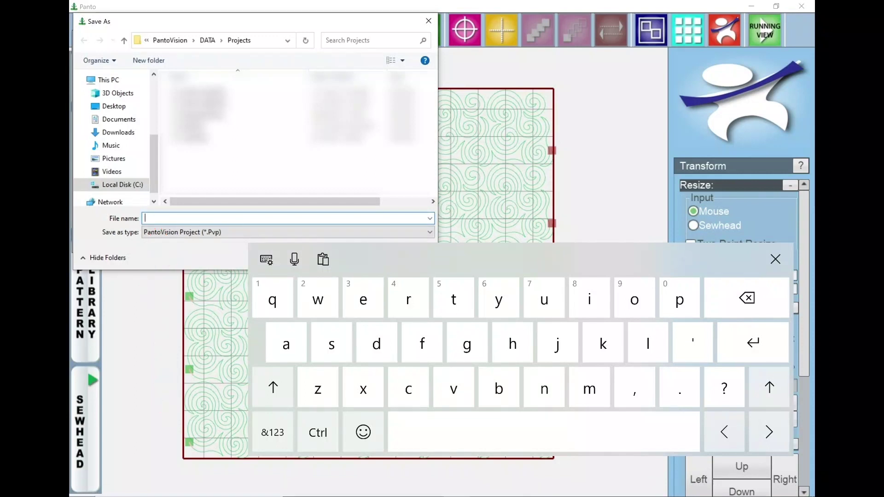
text(swirls)
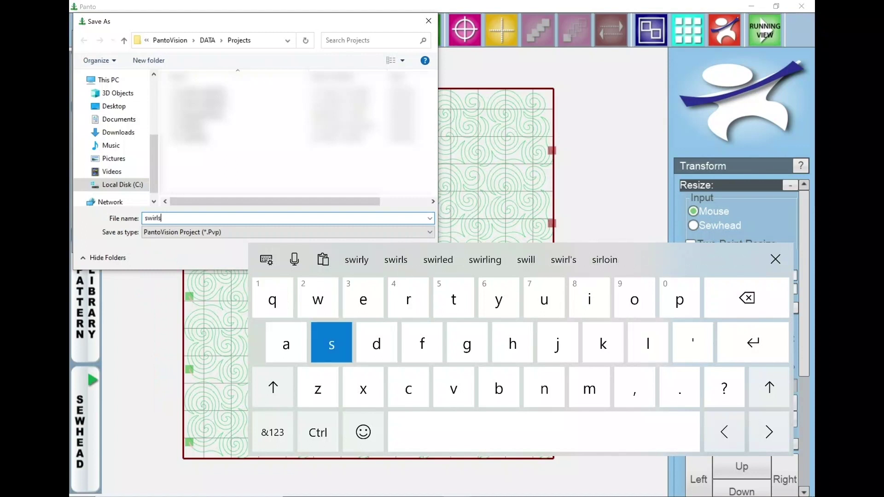
text( quil)
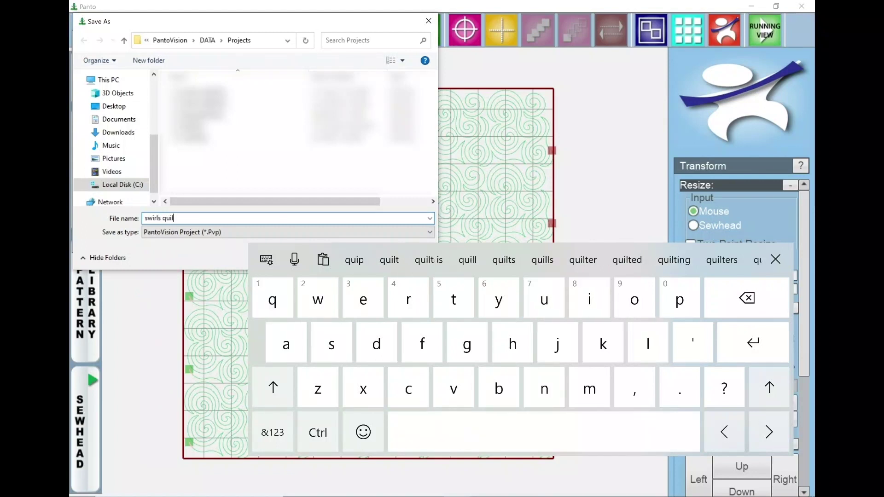
text(ts)
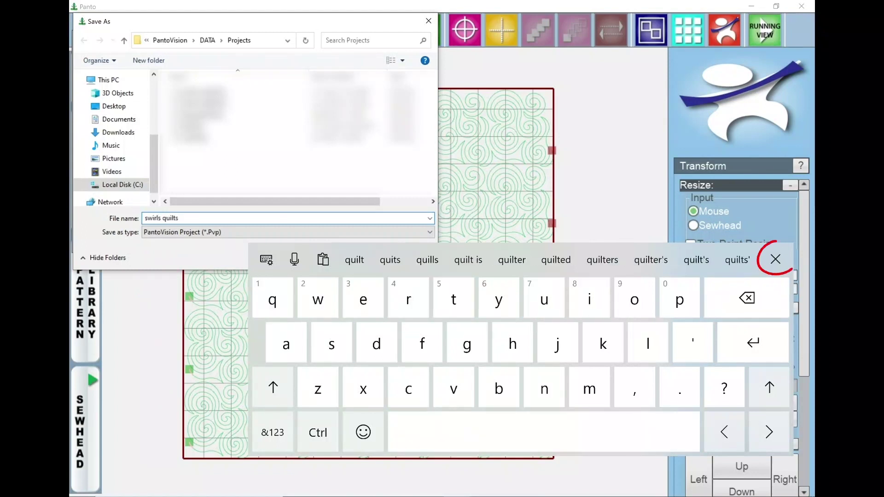
click(775, 259)
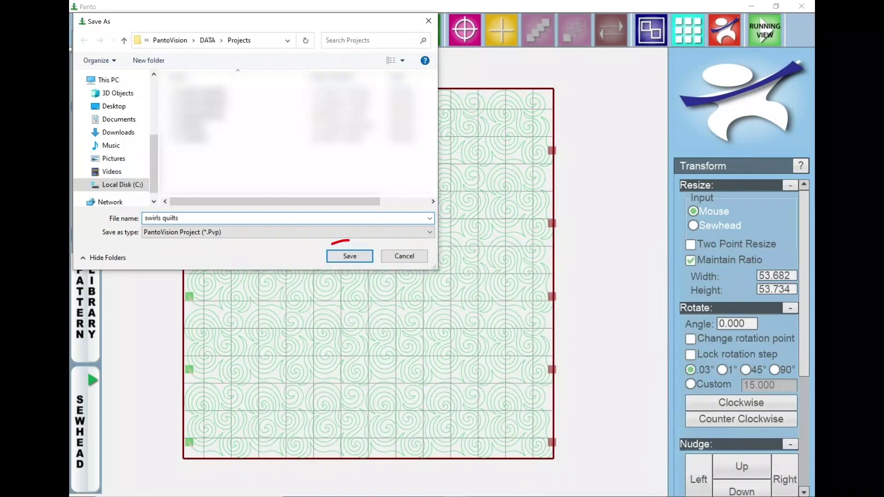
click(349, 256)
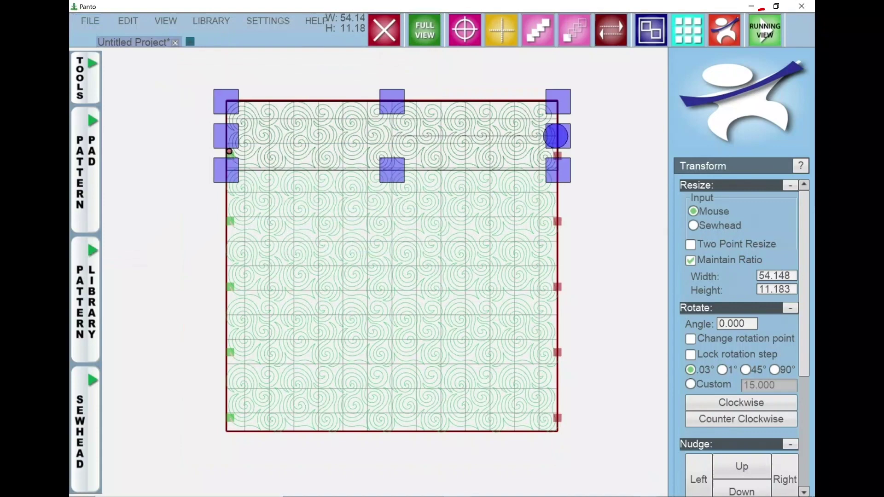
Run the selected first row in Running View
click(765, 30)
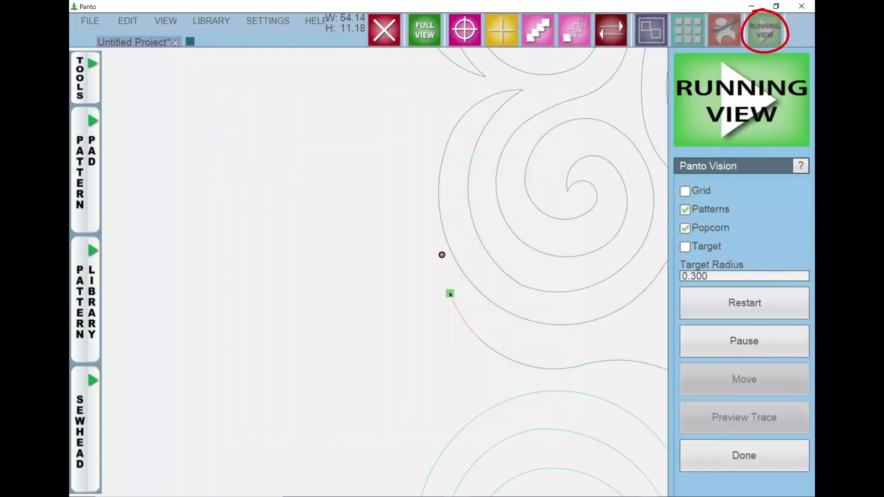